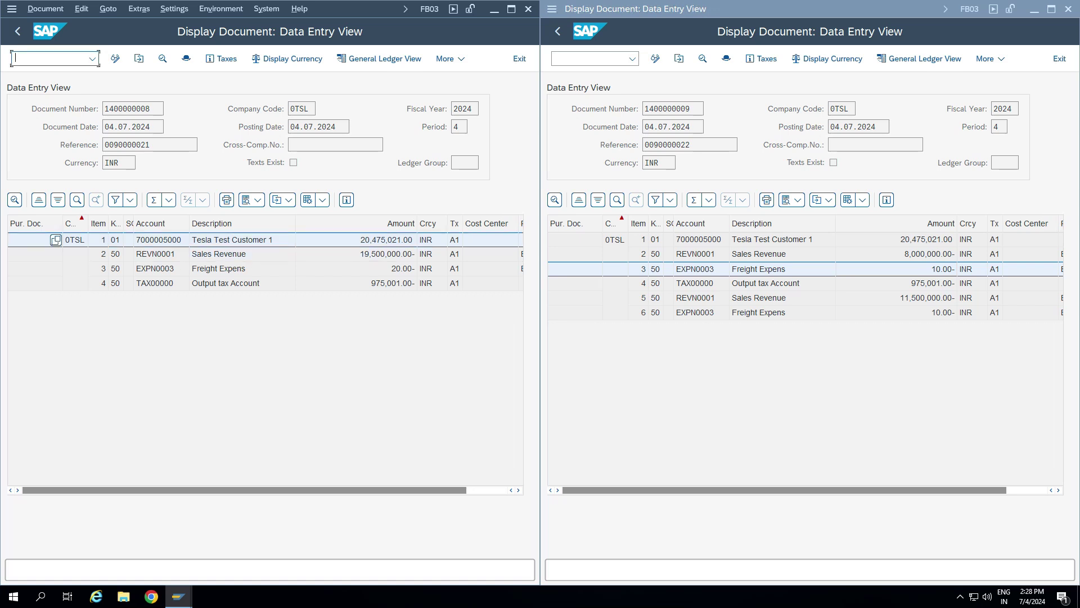
# - Start transaction OBCY in a new session and list the available reference procedures for its work area
pyautogui.write('//o')
pyautogui.press('Return')
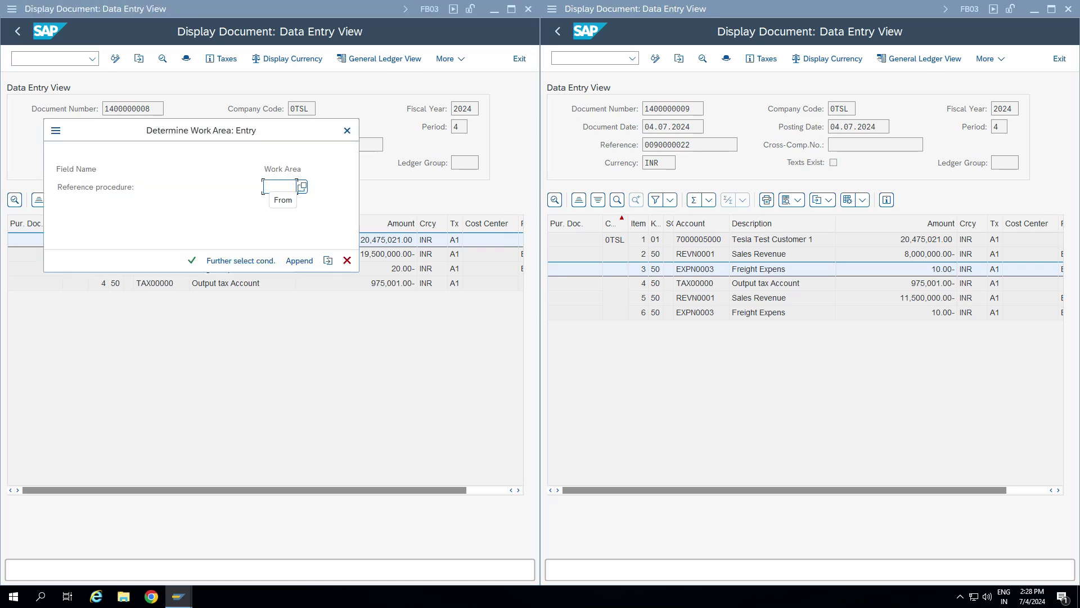
pyautogui.press('Return')
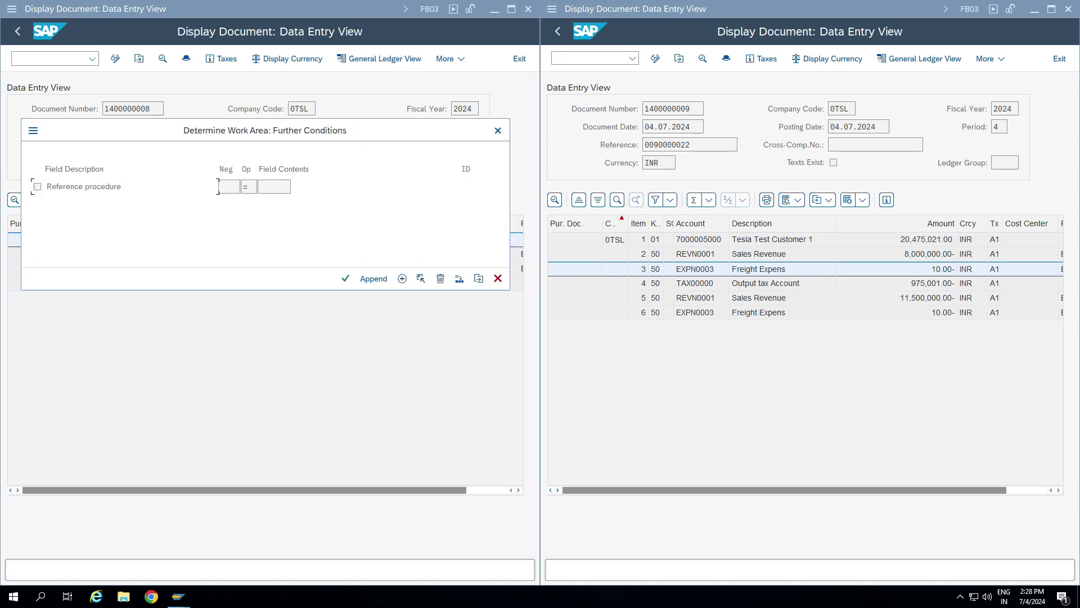
pyautogui.press('F4')
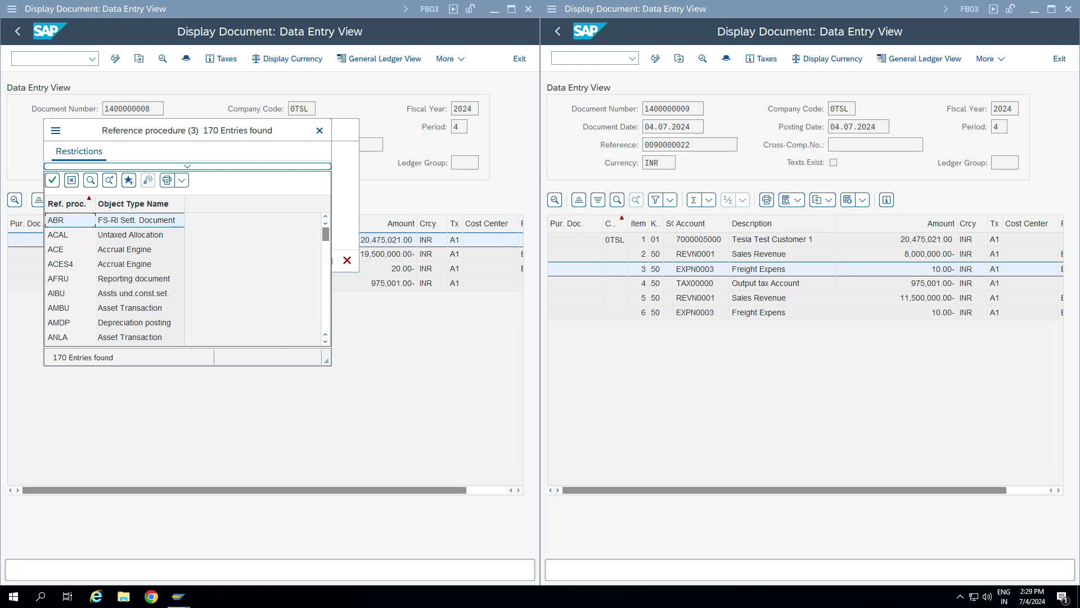
# - Look through the list of reference procedures and their object type names for the billing document entry
pyautogui.click(140, 250)
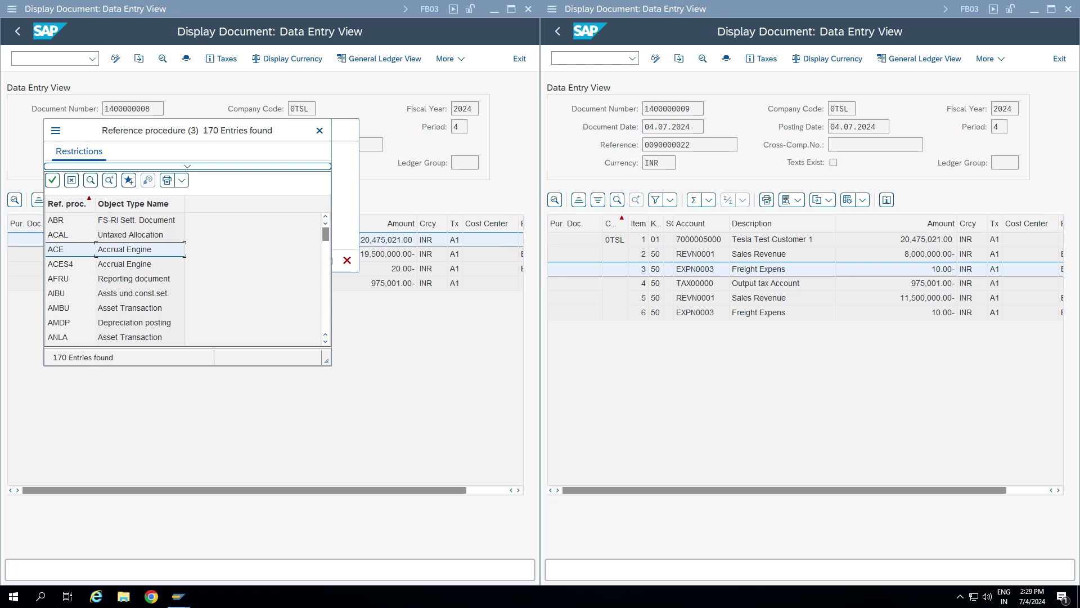
pyautogui.scroll(-1, 185, 278)
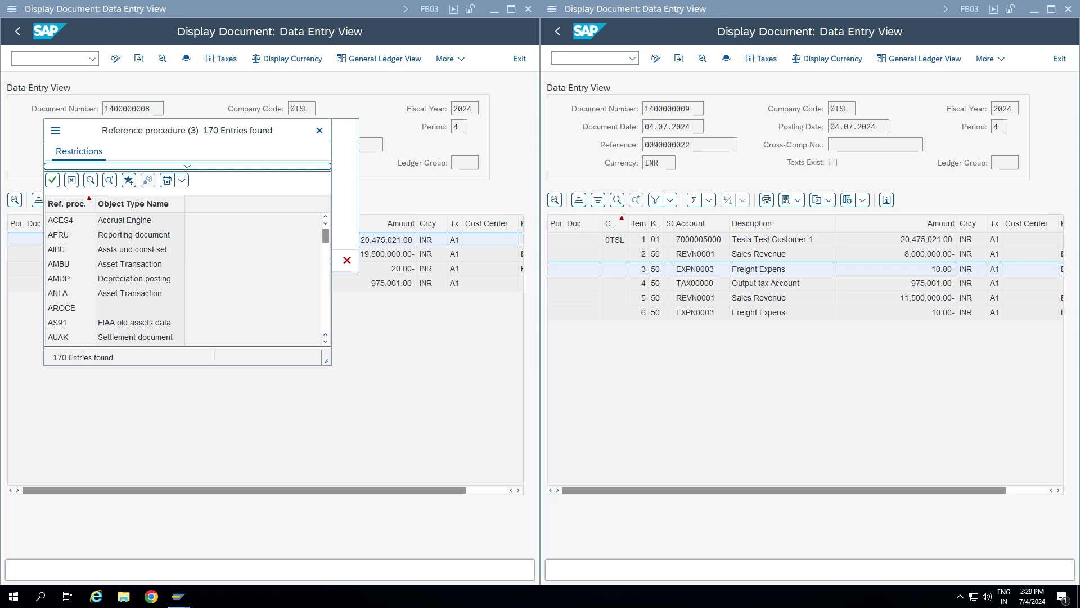
pyautogui.click(70, 293)
pyautogui.scroll(-2, 186, 278)
pyautogui.click(135, 249)
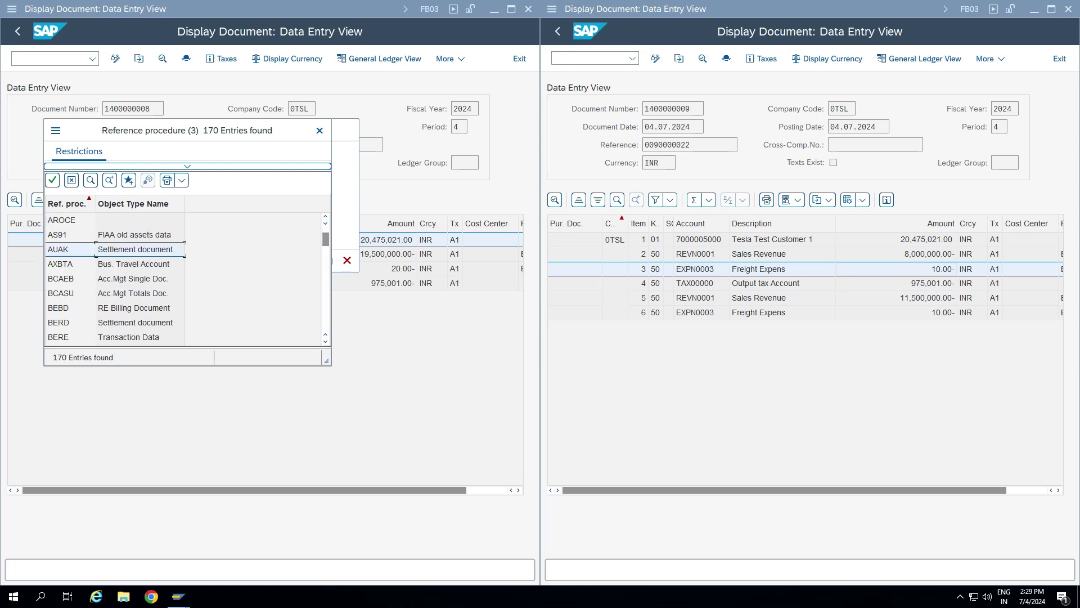
pyautogui.scroll(-2, 186, 279)
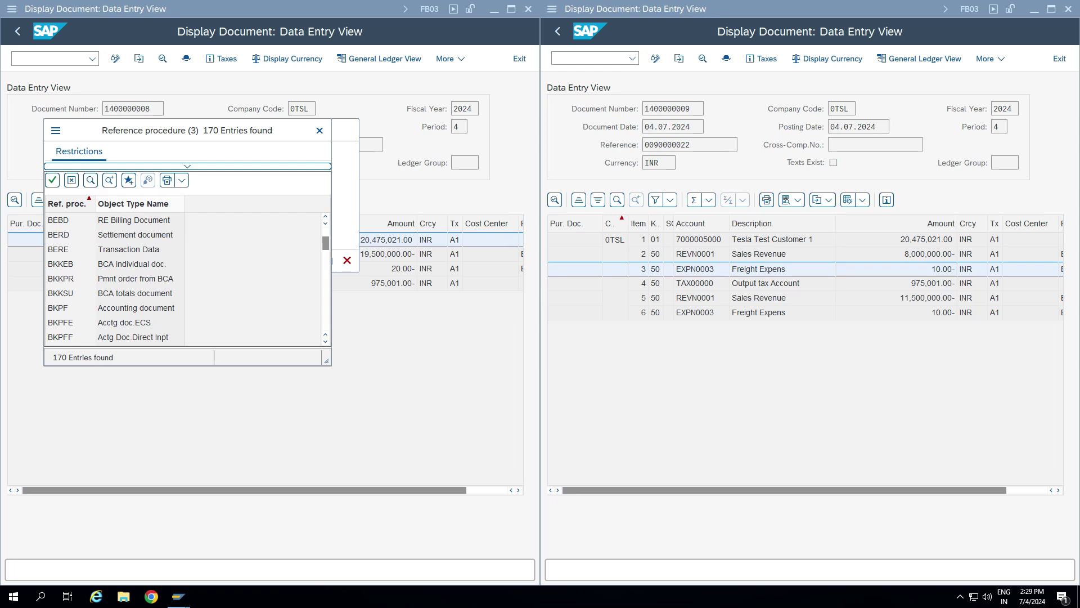
pyautogui.scroll(-3, 185, 278)
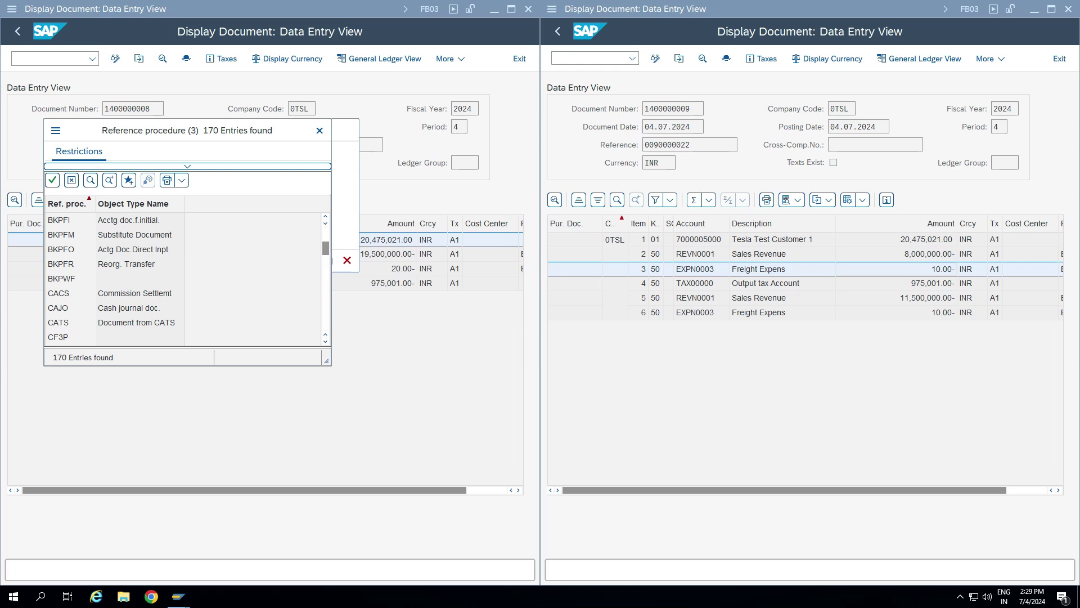
pyautogui.scroll(-6, 186, 278)
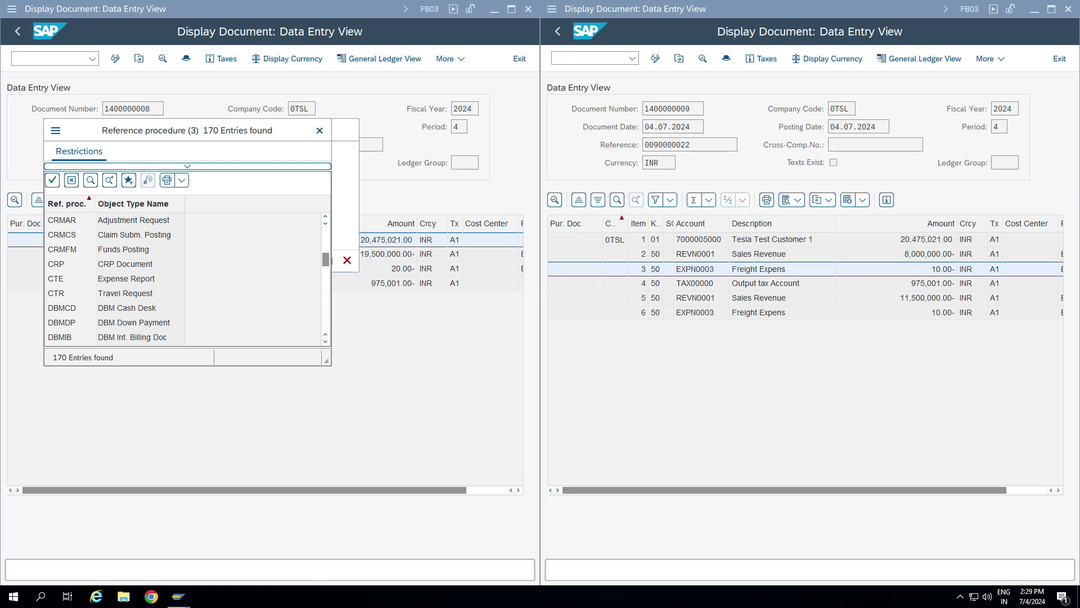
# - Restrict the reference procedures to VBRK, choose the billing document entry and display its summarization fields
pyautogui.click(187, 166)
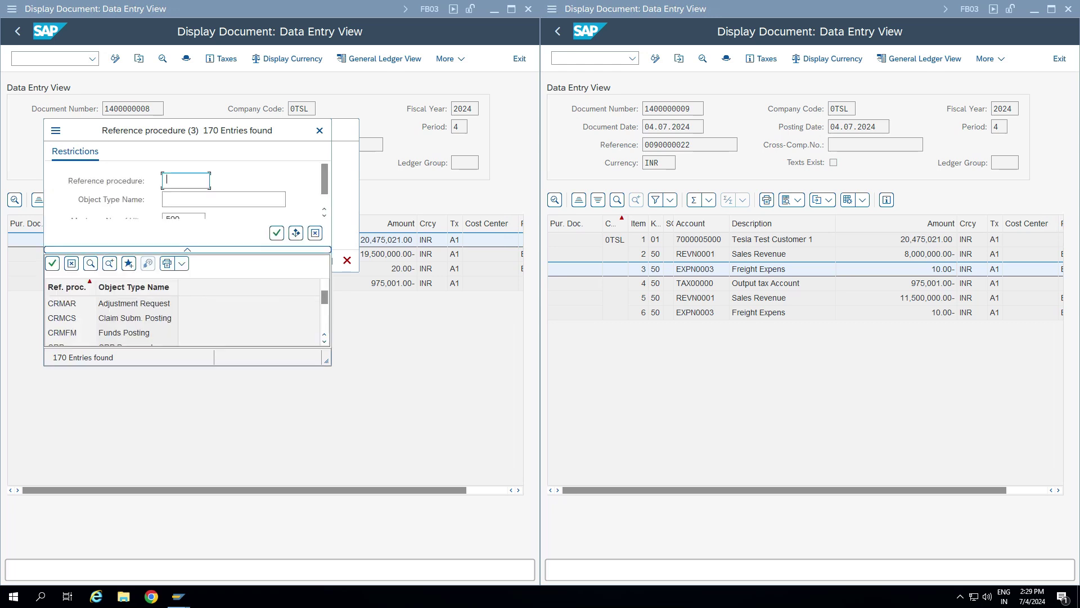
pyautogui.write('VBRK')
pyautogui.press('Return')
pyautogui.click(118, 220)
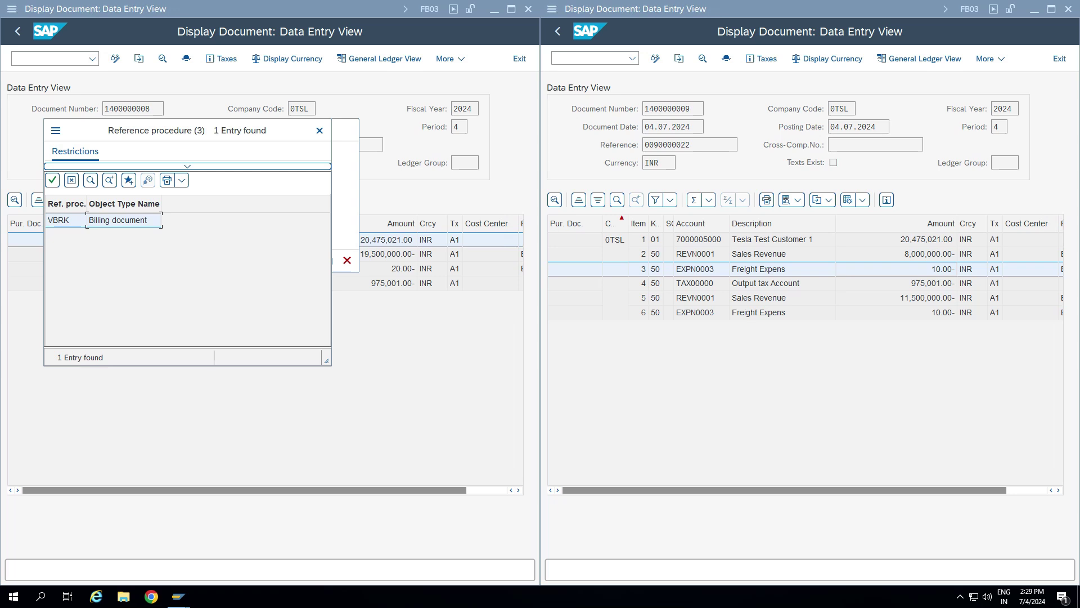
pyautogui.press('Return')
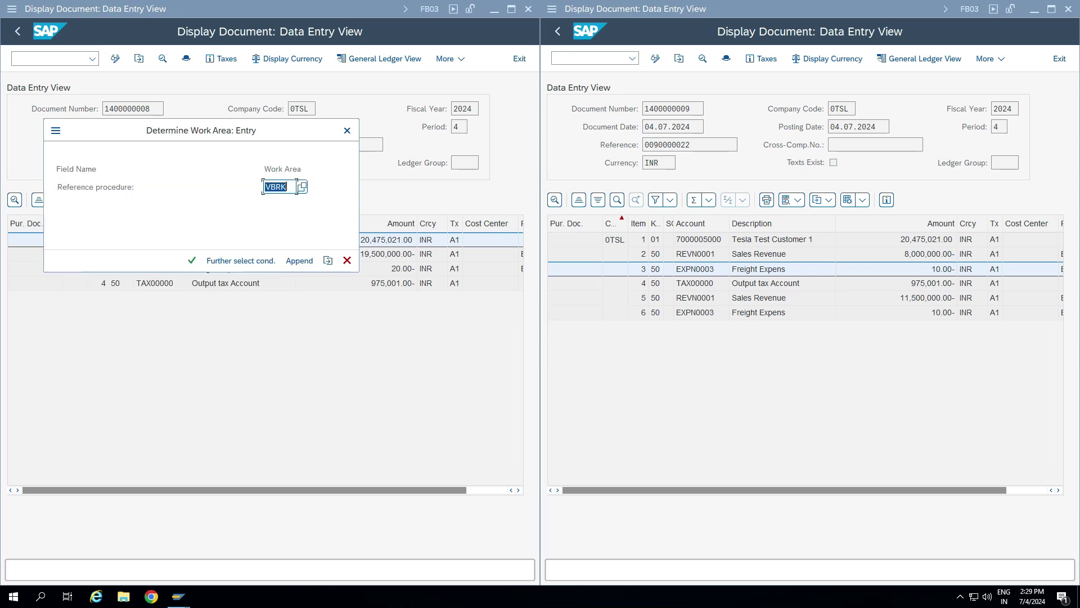
pyautogui.press('Return')
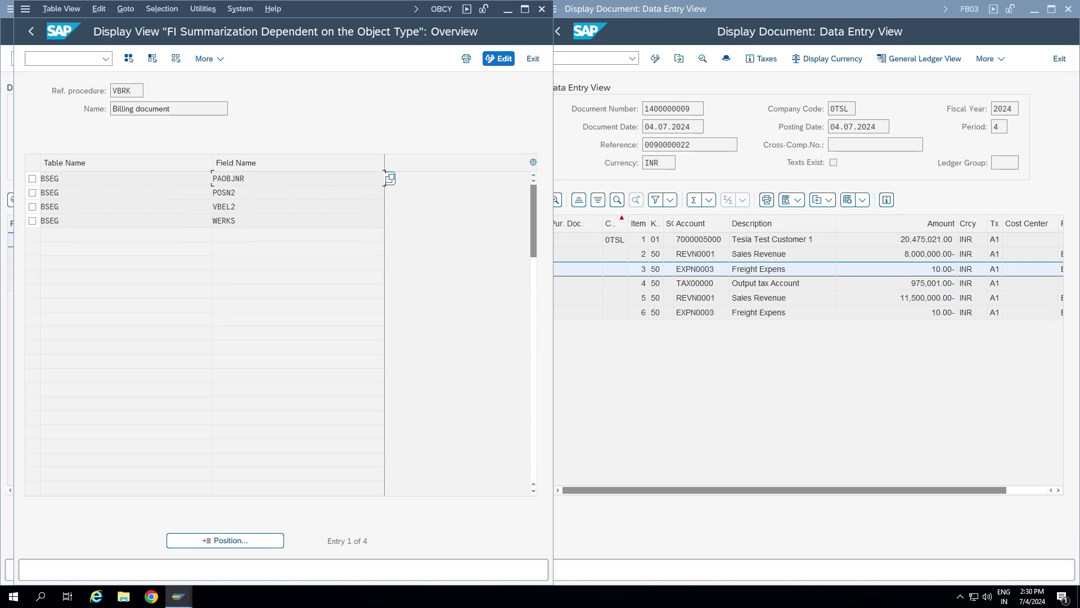
# - Move the FI summarization window aside so that the line items of the four-item document are uncovered
pyautogui.doubleClick(212, 177)
pyautogui.moveTo(349, 0); pyautogui.dragTo(685, 9)
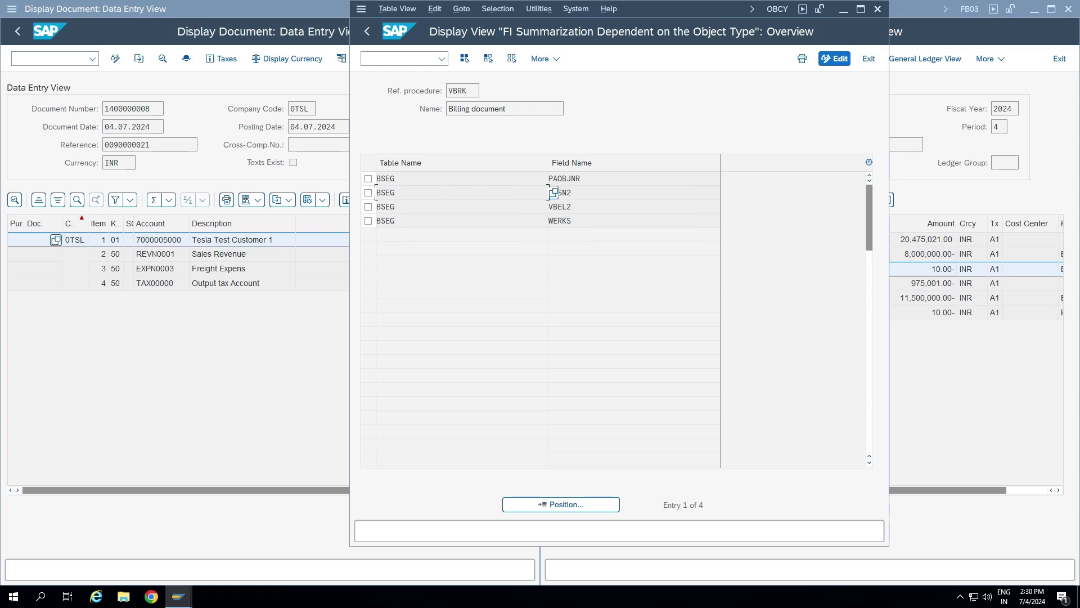
pyautogui.moveTo(581, 178); pyautogui.dragTo(549, 179)
pyautogui.moveTo(395, 192); pyautogui.dragTo(386, 192)
# - Review the Sales Revenue, Freight Expens and Output tax Account lines in the four-item document
pyautogui.hotkey('alt', 'Tab')
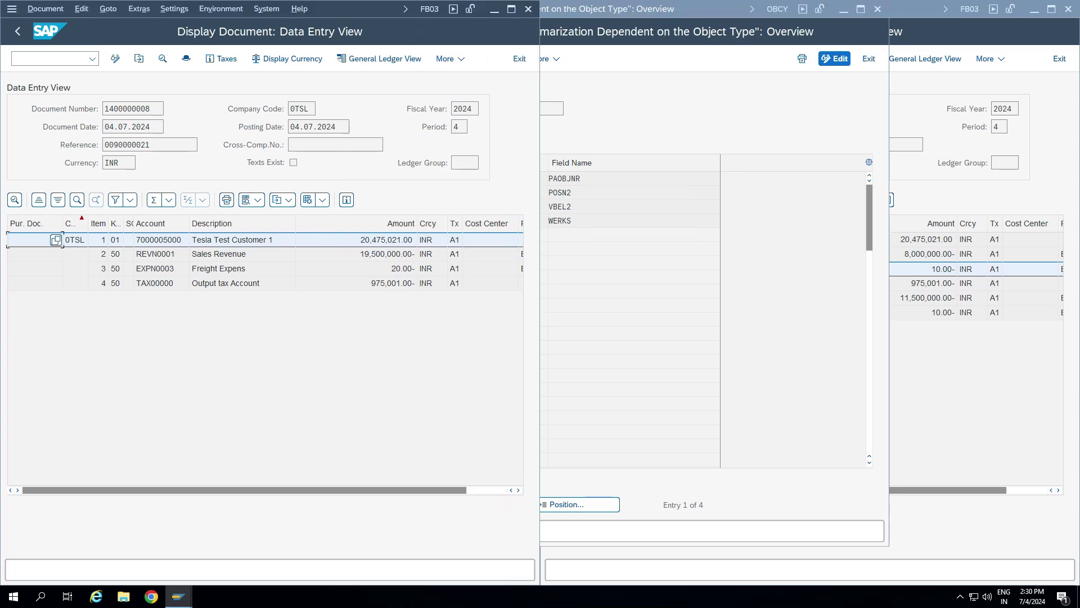
pyautogui.click(242, 254)
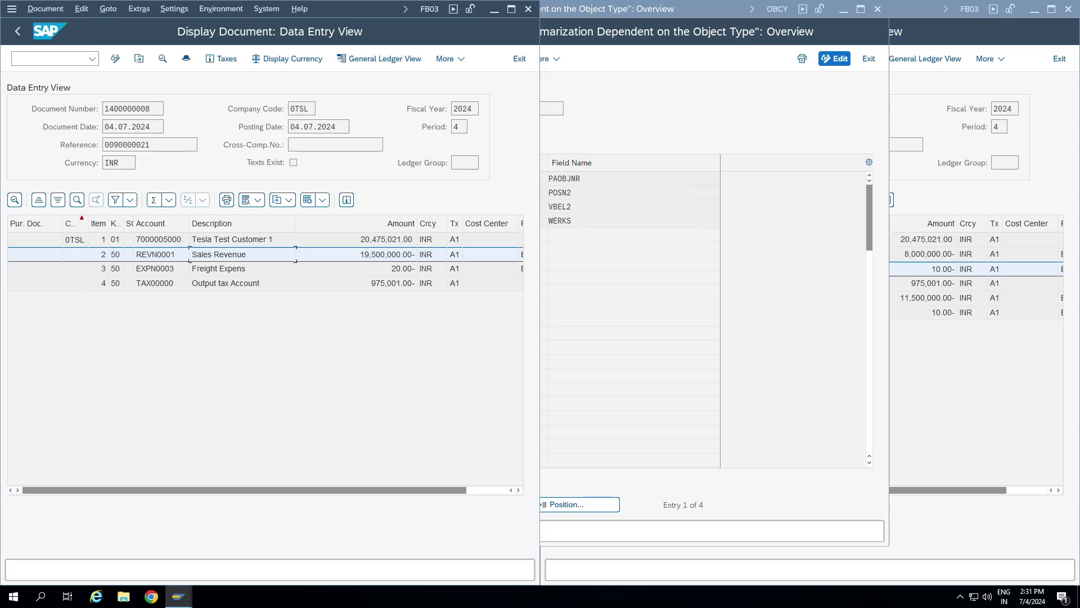
pyautogui.click(242, 269)
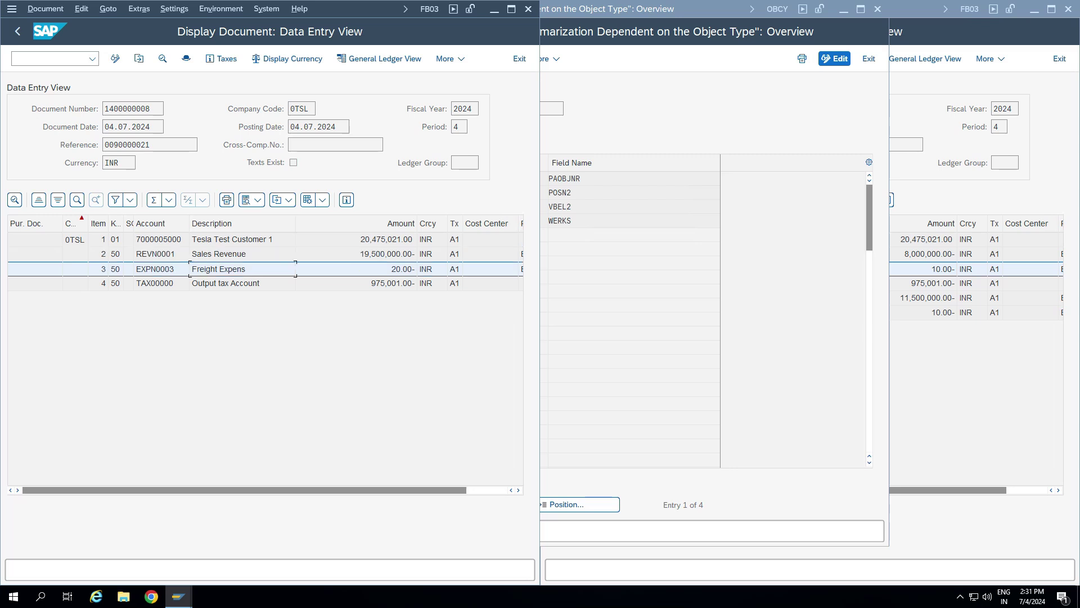
pyautogui.click(242, 283)
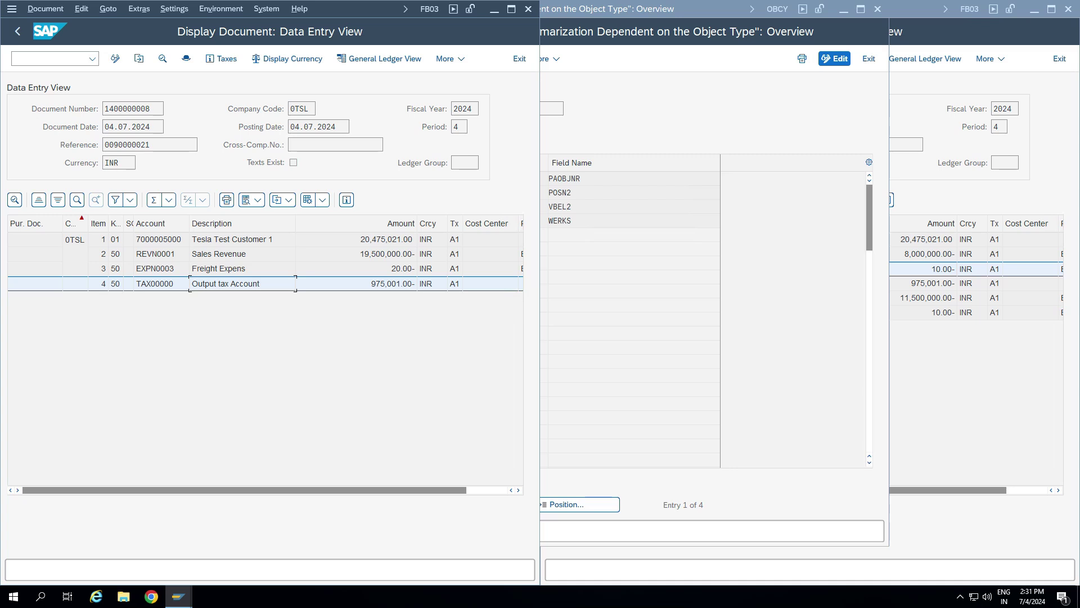
# - Compare the summarization field POSN2 with the Sales Revenue and Freight Expens lines of the four-item document
pyautogui.click(567, 193)
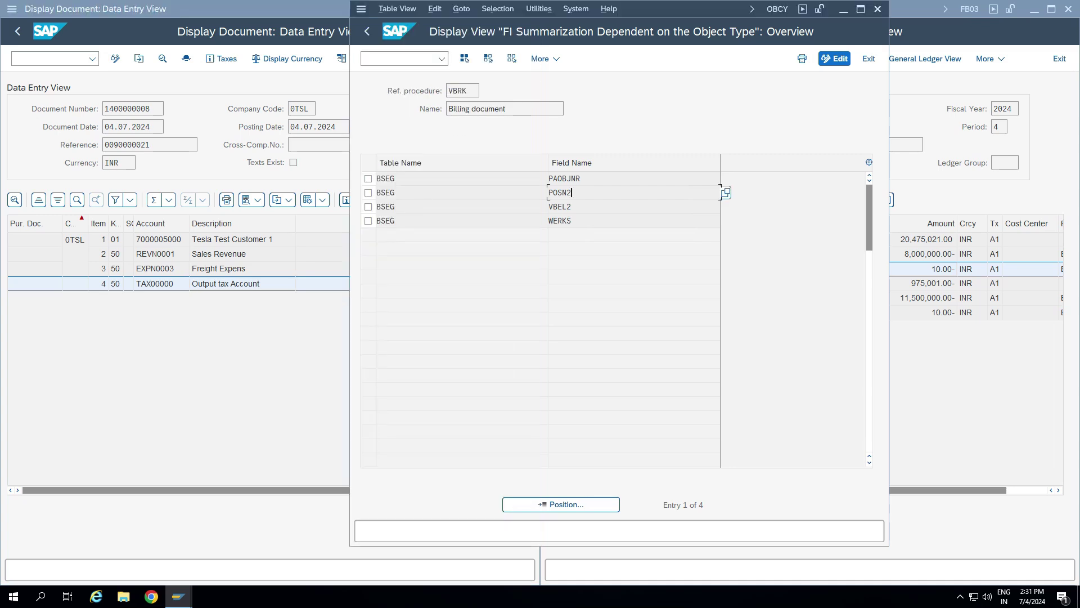
pyautogui.hotkey('alt', 'Tab')
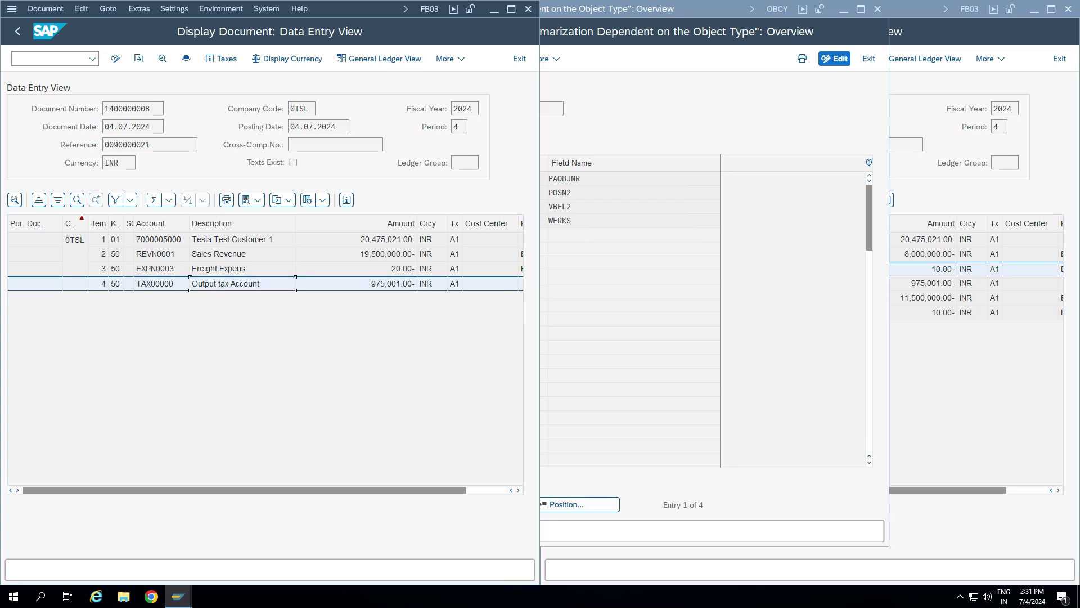
pyautogui.hotkey('alt', 'Tab')
pyautogui.hotkey('alt', 'Tab')
pyautogui.hotkey('alt', 'Tab')
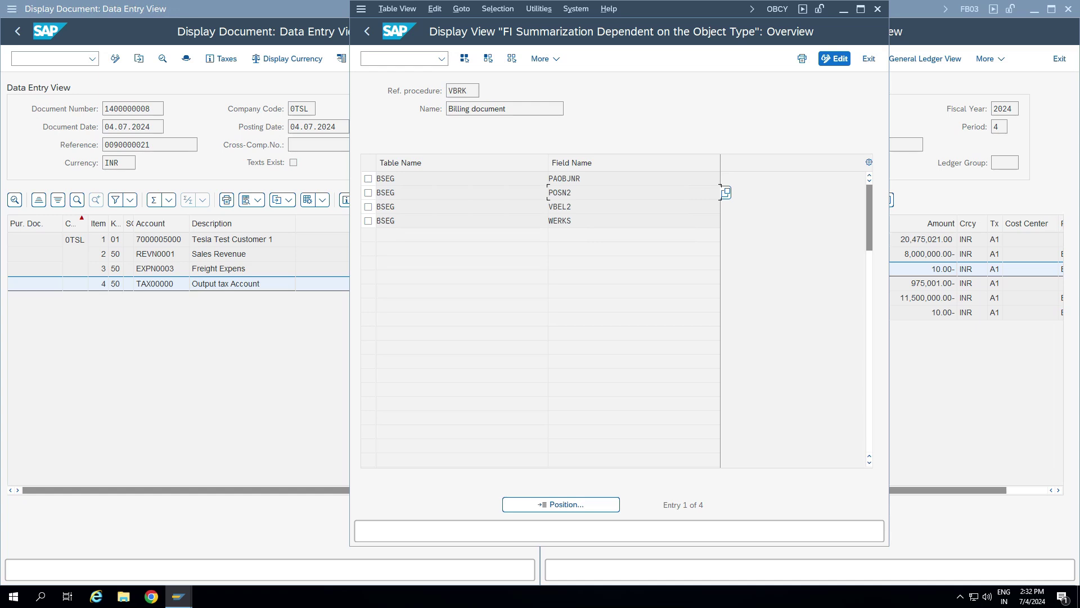
pyautogui.click(242, 254)
pyautogui.press('Down')
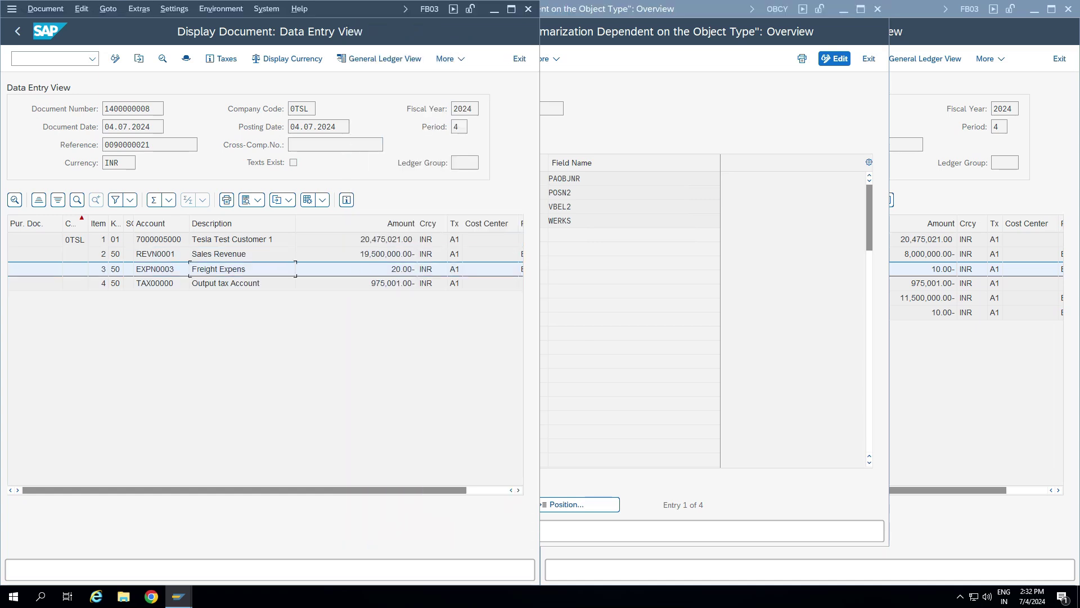
# - Check the summarization field PAOBJNR against the Sales Revenue line of the four-item document
pyautogui.hotkey('alt', 'Tab')
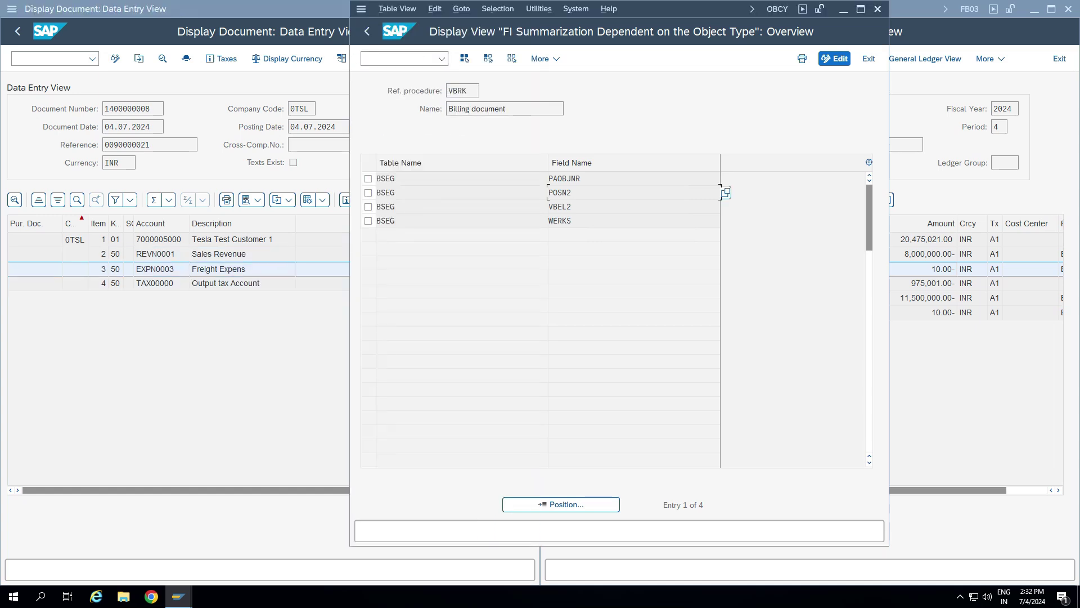
pyautogui.doubleClick(549, 178)
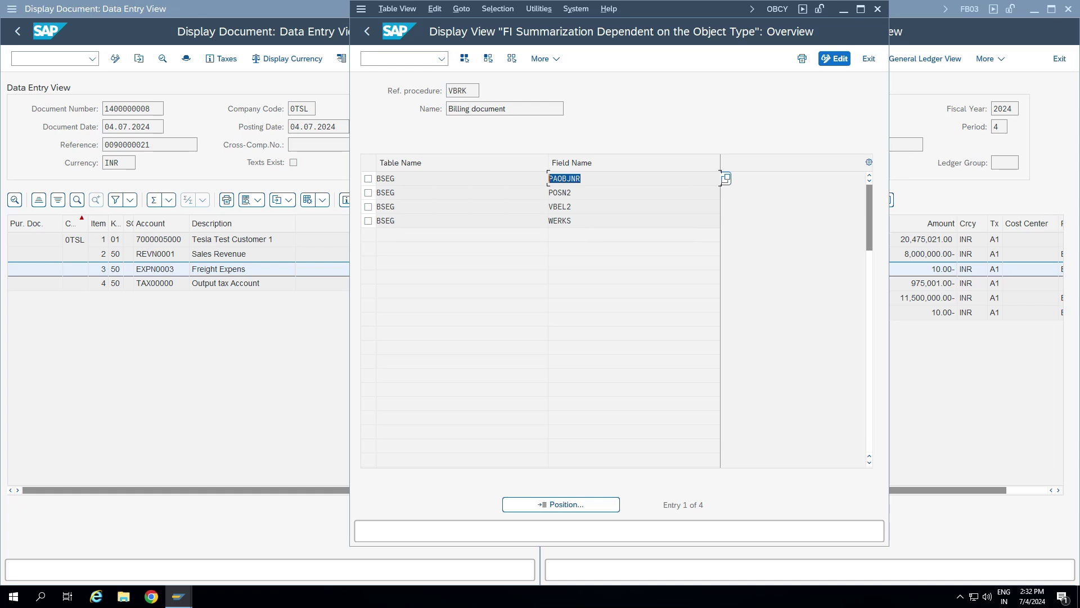
pyautogui.hotkey('alt', 'Tab')
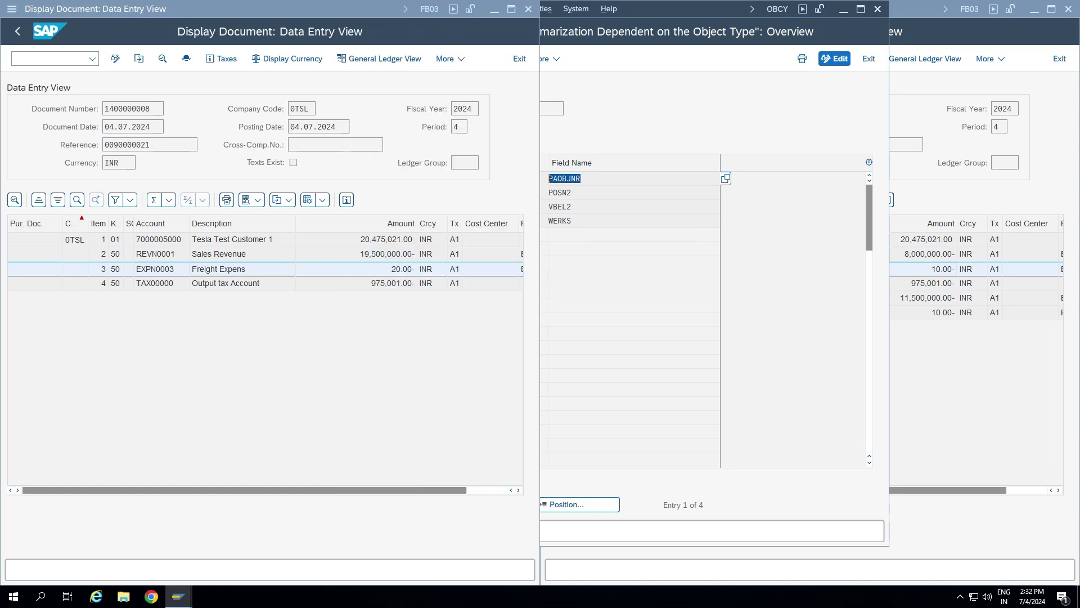
pyautogui.press('Up')
pyautogui.hotkey('alt', 'Tab')
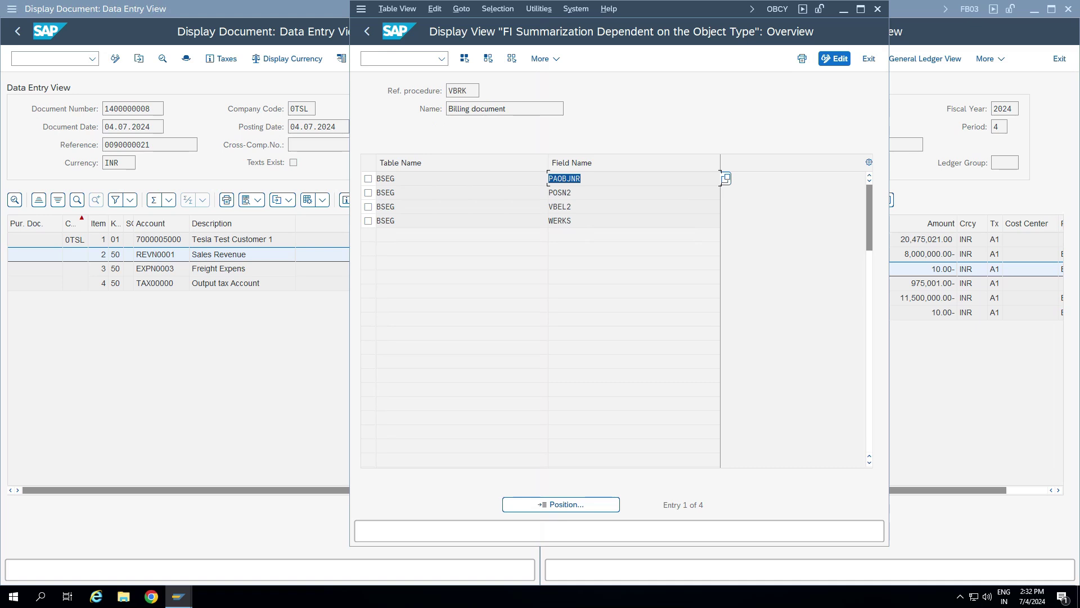
# - Examine the two separate Sales Revenue lines in the six-item document
pyautogui.hotkey('alt', 'Tab')
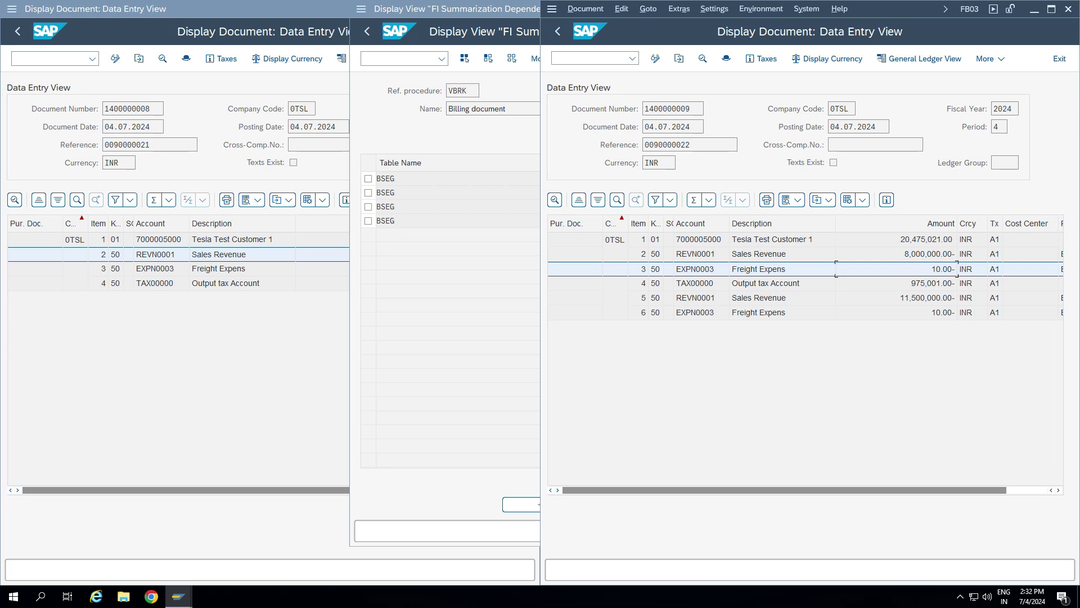
pyautogui.click(782, 254)
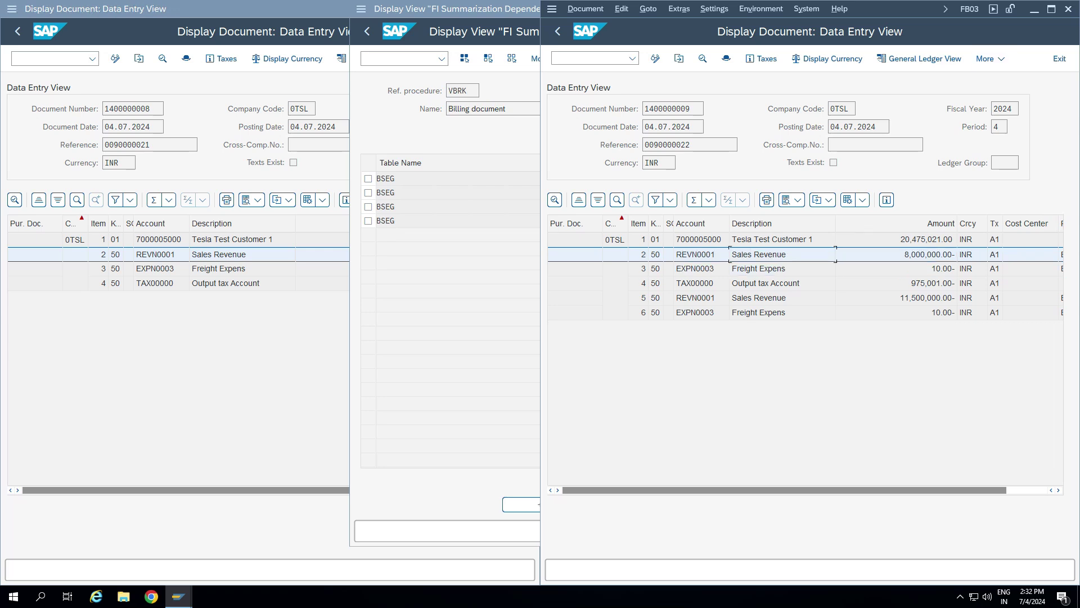
pyautogui.click(782, 298)
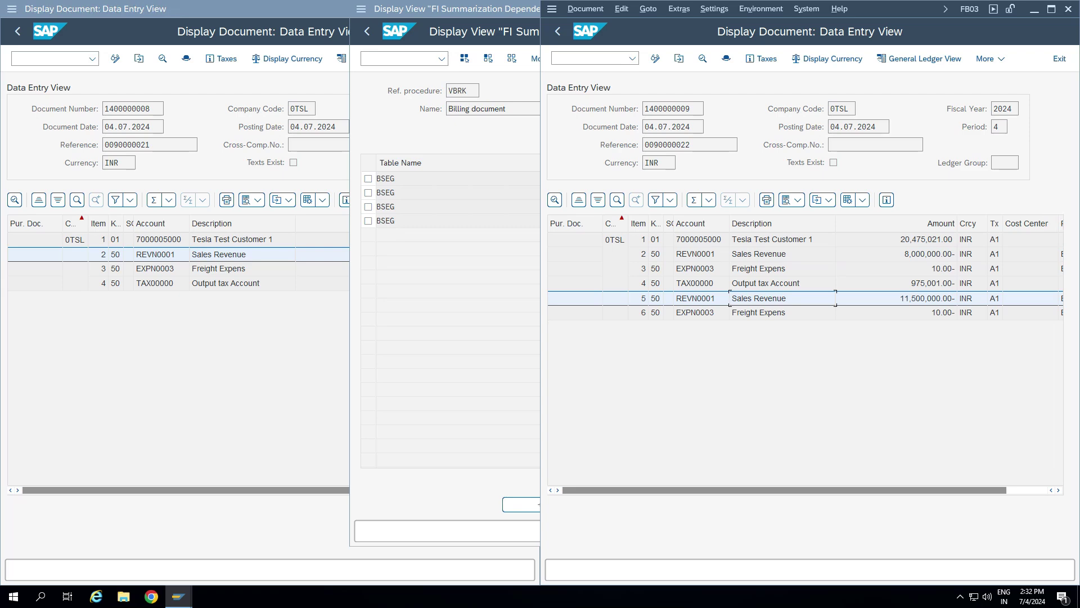
# - Maximize the six-item document's window and add the Material column to its line item layout
pyautogui.click(1051, 9)
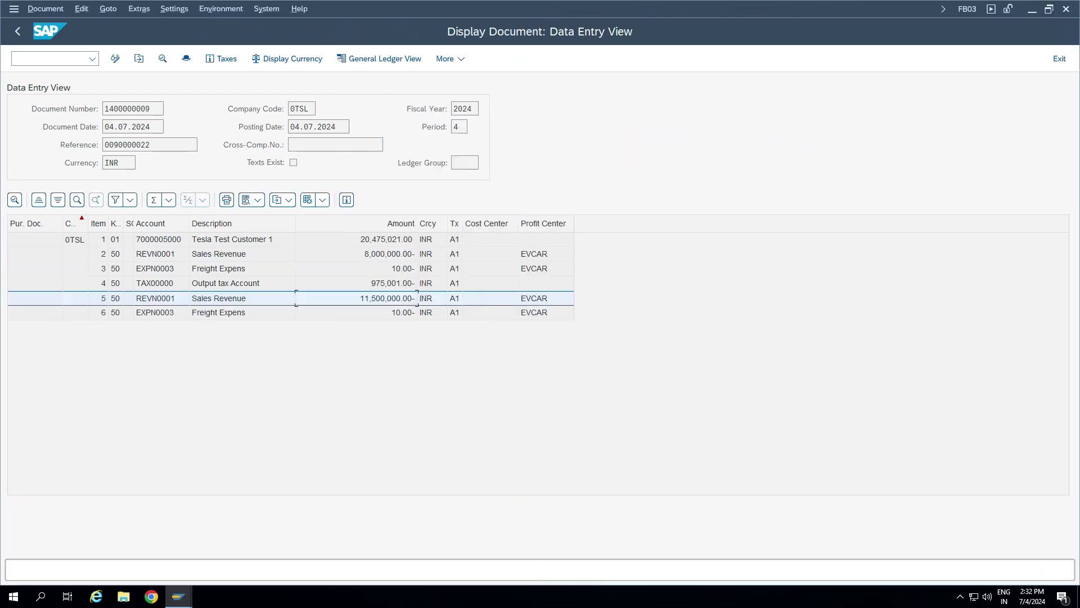
pyautogui.click(322, 200)
pyautogui.click(361, 235)
pyautogui.moveTo(463, 273); pyautogui.dragTo(463, 398)
pyautogui.click(321, 291)
pyautogui.click(147, 349)
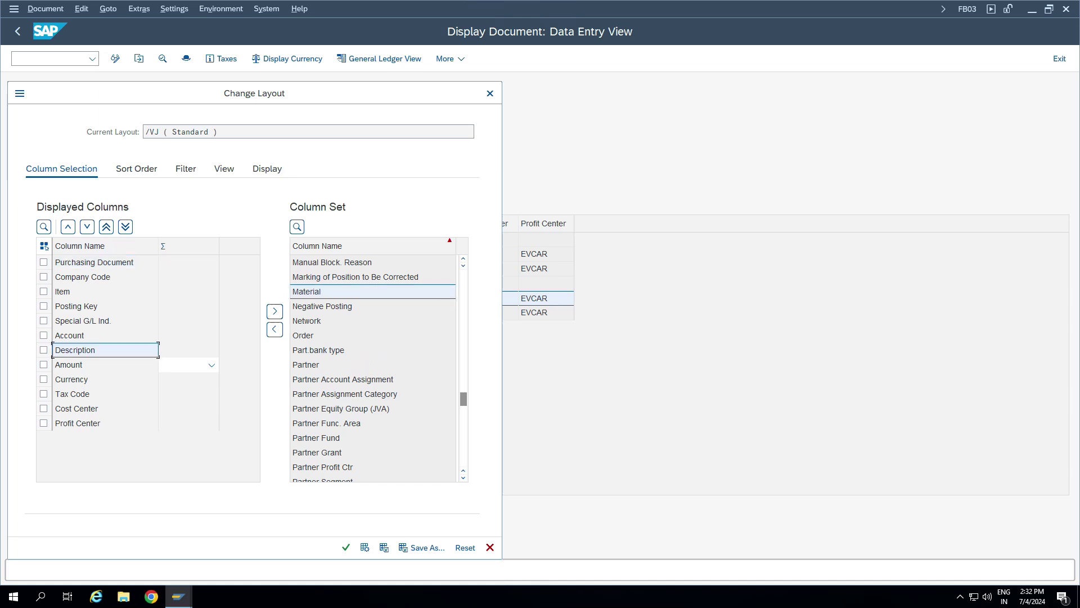
pyautogui.click(274, 312)
pyautogui.click(345, 547)
# - Check the material on the first Sales Revenue and Freight Expens lines of the six-item document
pyautogui.click(607, 254)
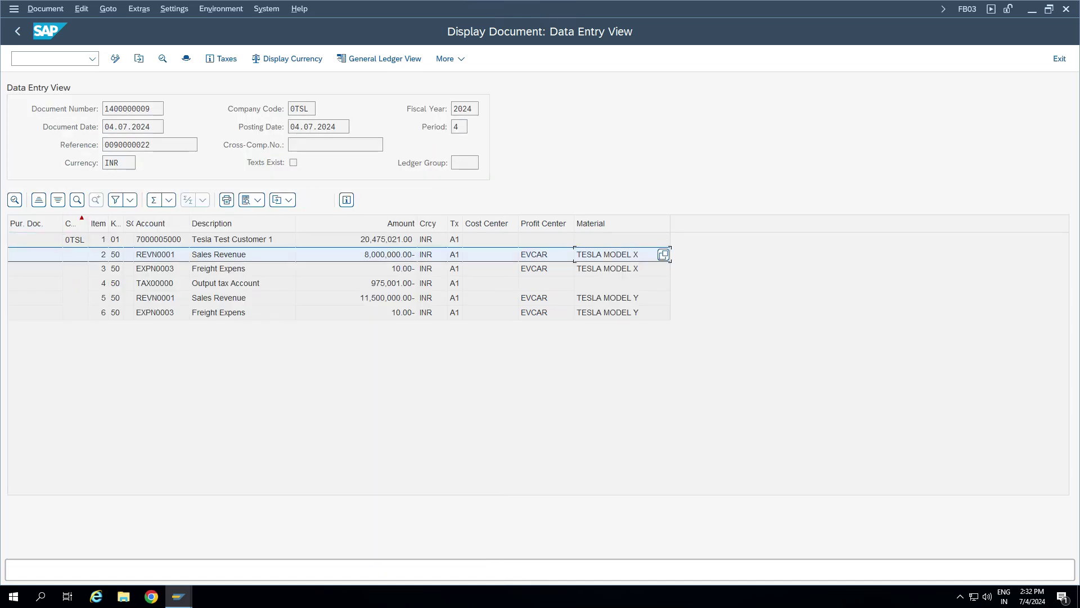
pyautogui.click(607, 268)
pyautogui.click(608, 253)
# - Switch to the four-item document, maximize its window and add the Material column to its line item layout
pyautogui.hotkey('alt', 'Tab')
pyautogui.hotkey('alt', 'Tab')
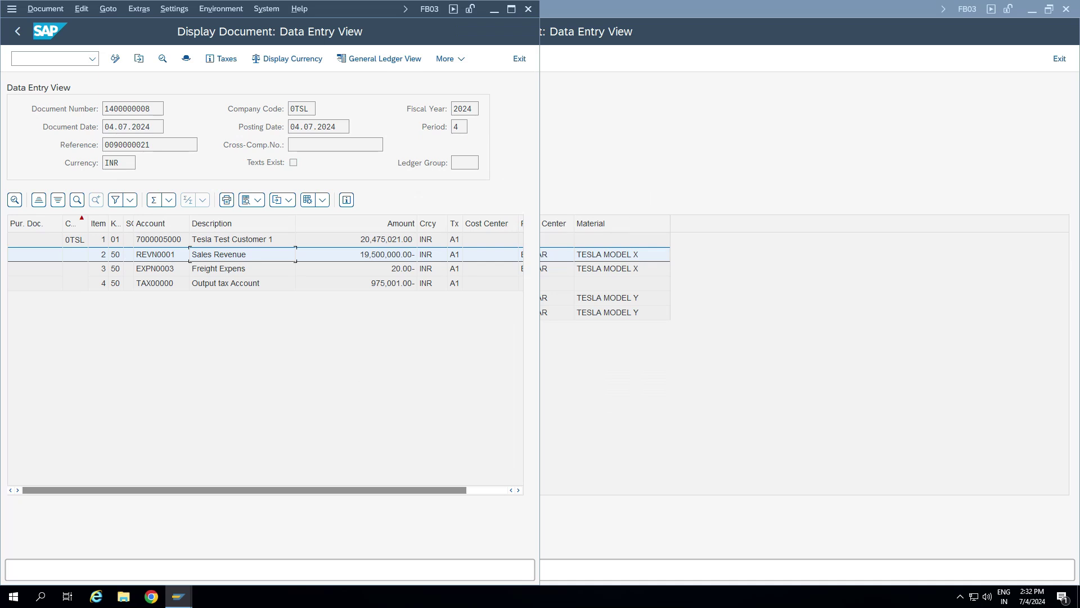
pyautogui.click(510, 8)
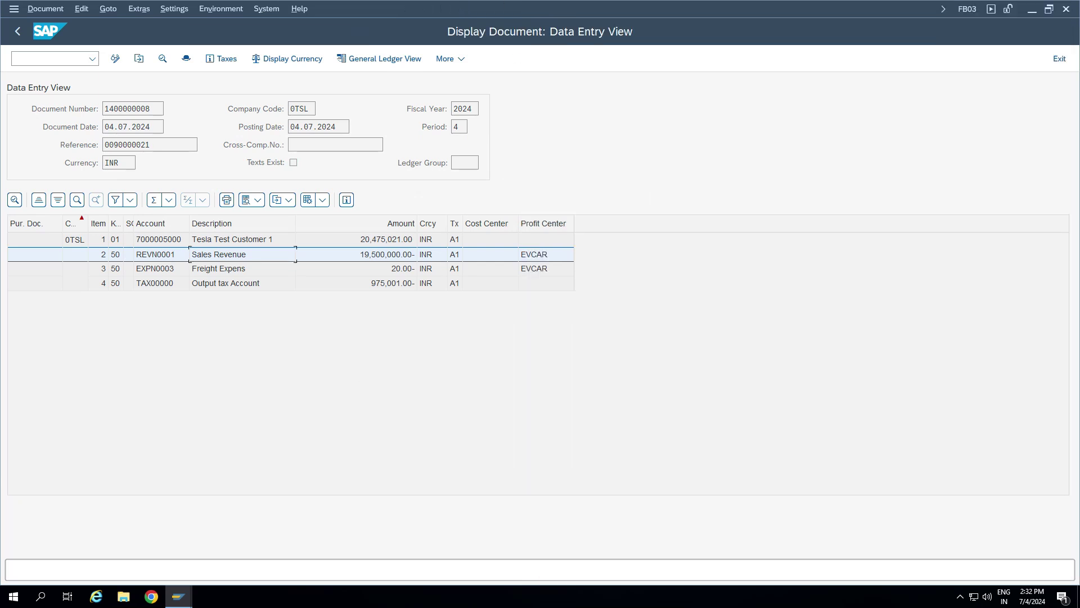
pyautogui.click(322, 200)
pyautogui.click(368, 236)
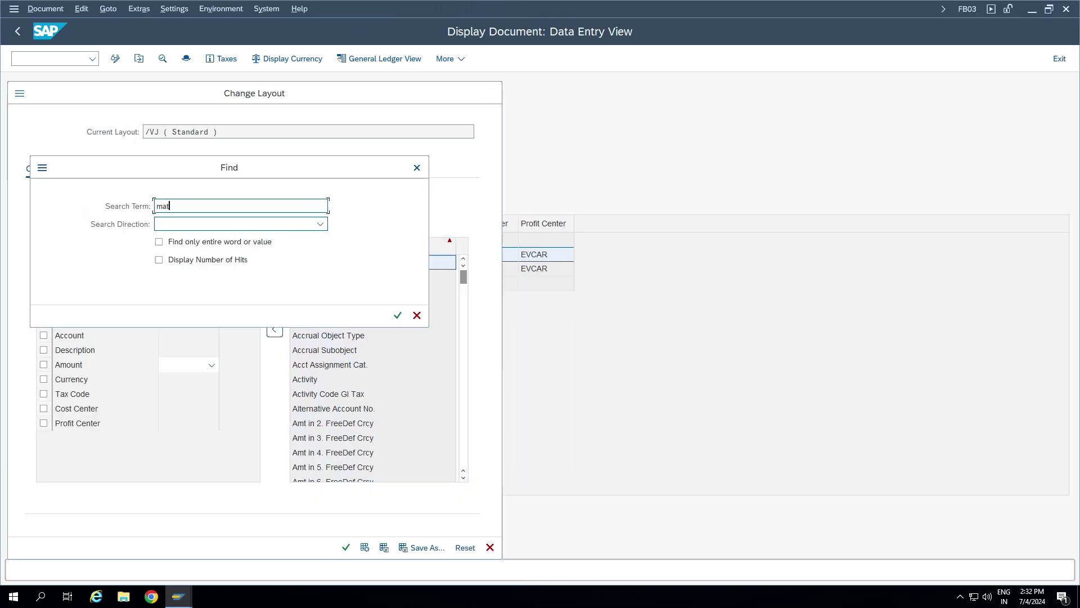
pyautogui.write('erial')
pyautogui.press('Return')
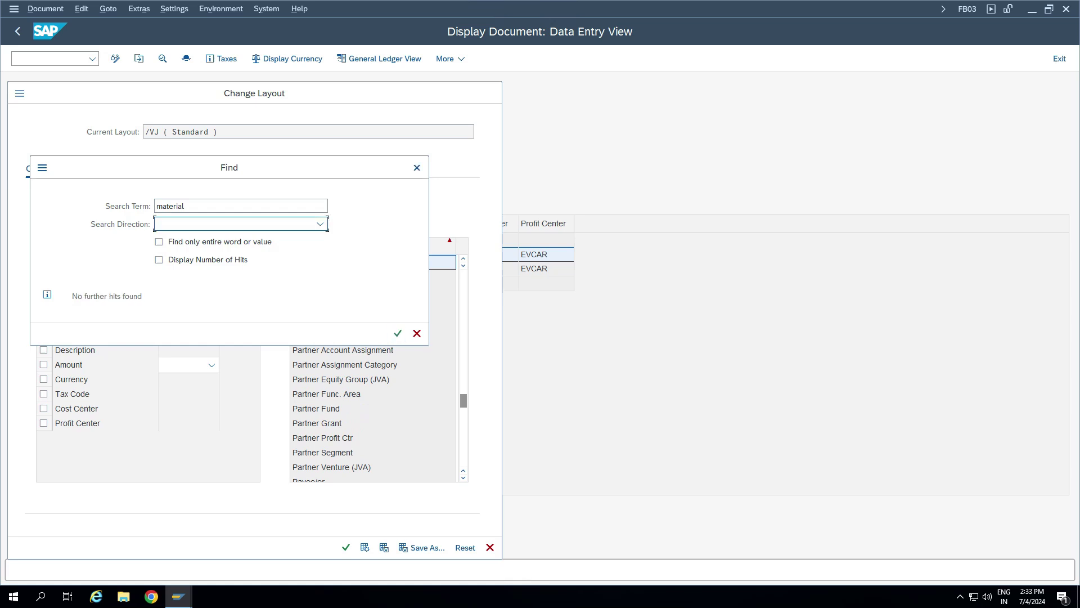
pyautogui.press('Escape')
pyautogui.click(273, 311)
pyautogui.click(346, 547)
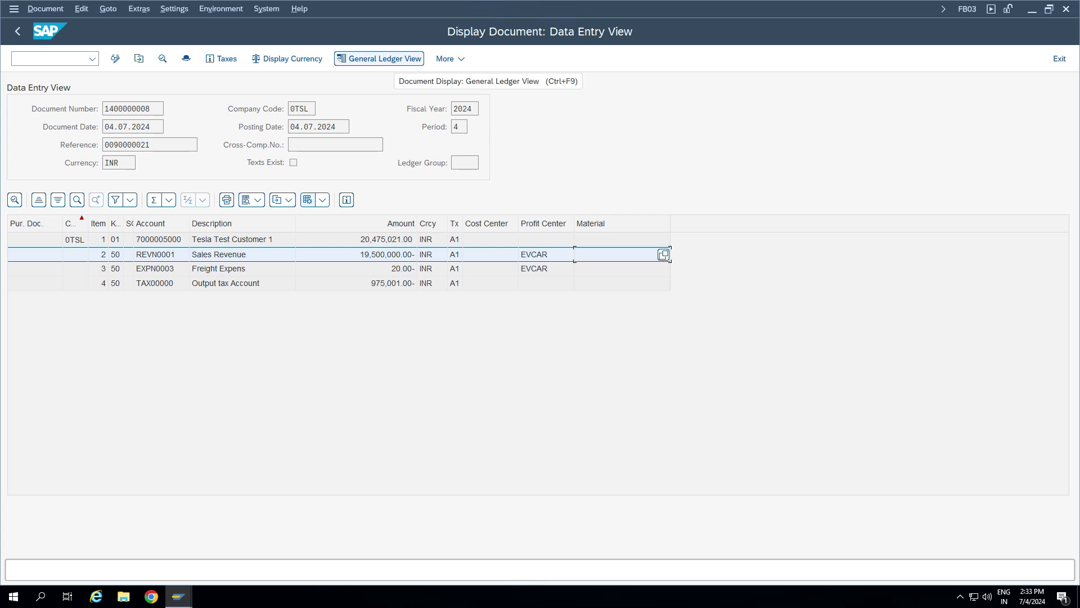
# - Display both accounting documents in the General Ledger View and place their windows side by side
pyautogui.click(379, 59)
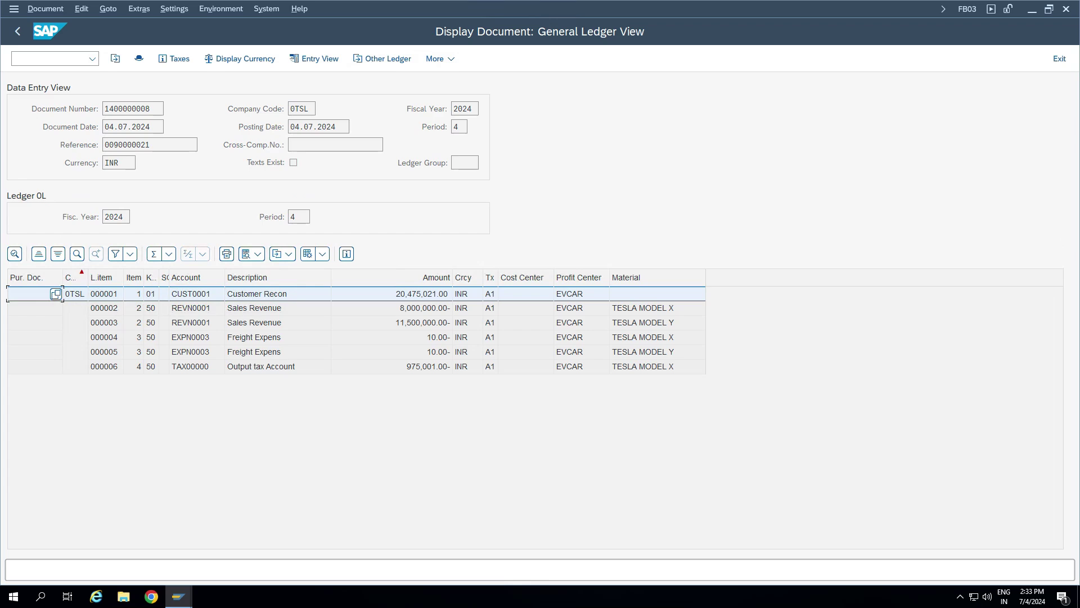
pyautogui.hotkey('alt', 'Tab')
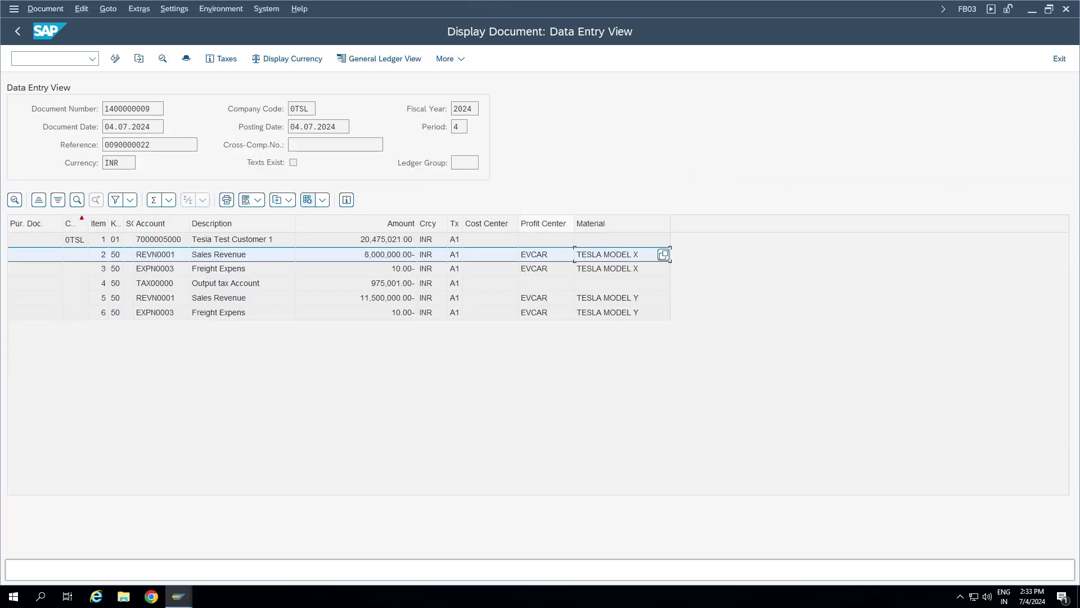
pyautogui.click(379, 58)
pyautogui.hotkey('alt', 'Tab')
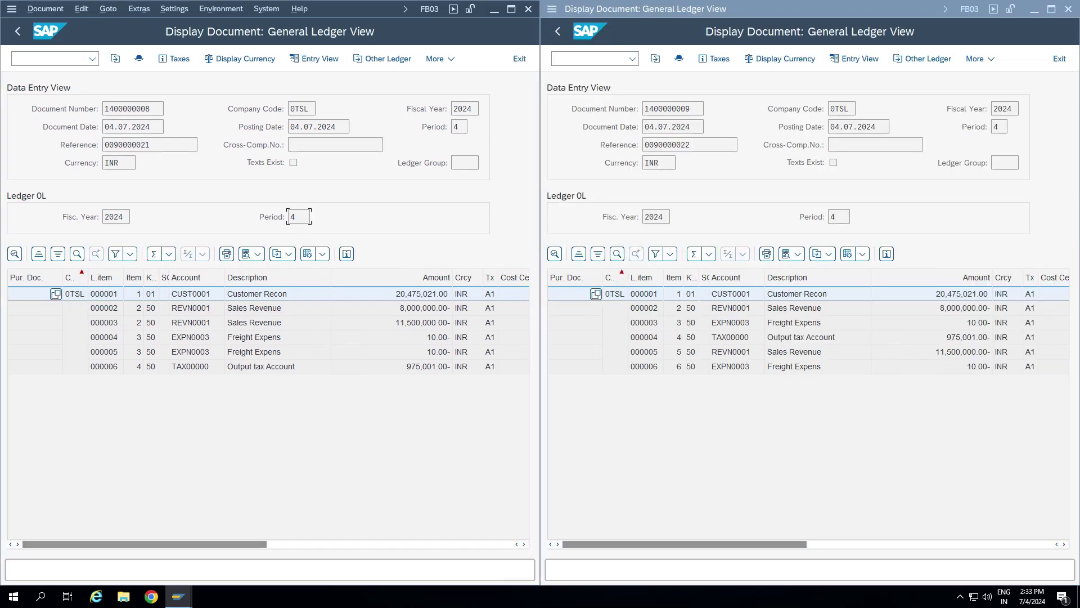
# - Sort the general ledger line items of both documents by Account in ascending order
pyautogui.click(205, 277)
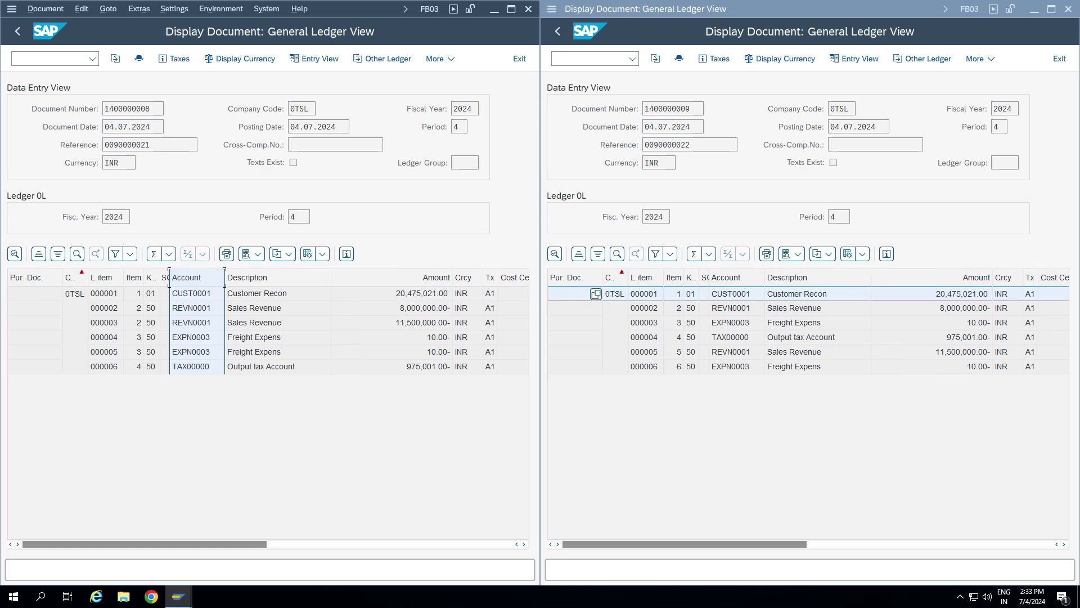
pyautogui.click(38, 253)
pyautogui.click(737, 278)
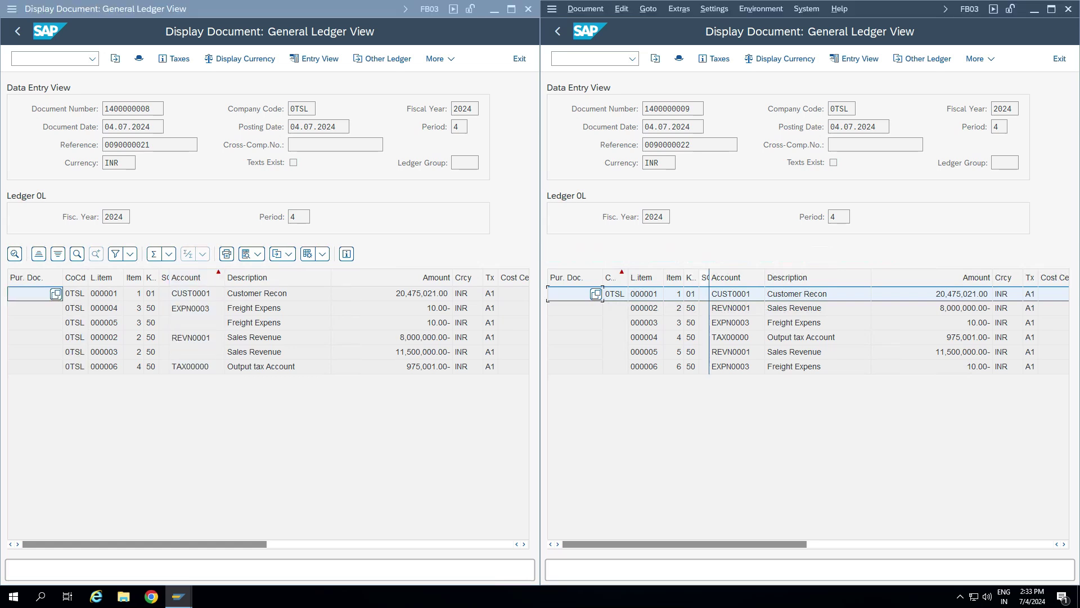
pyautogui.click(578, 254)
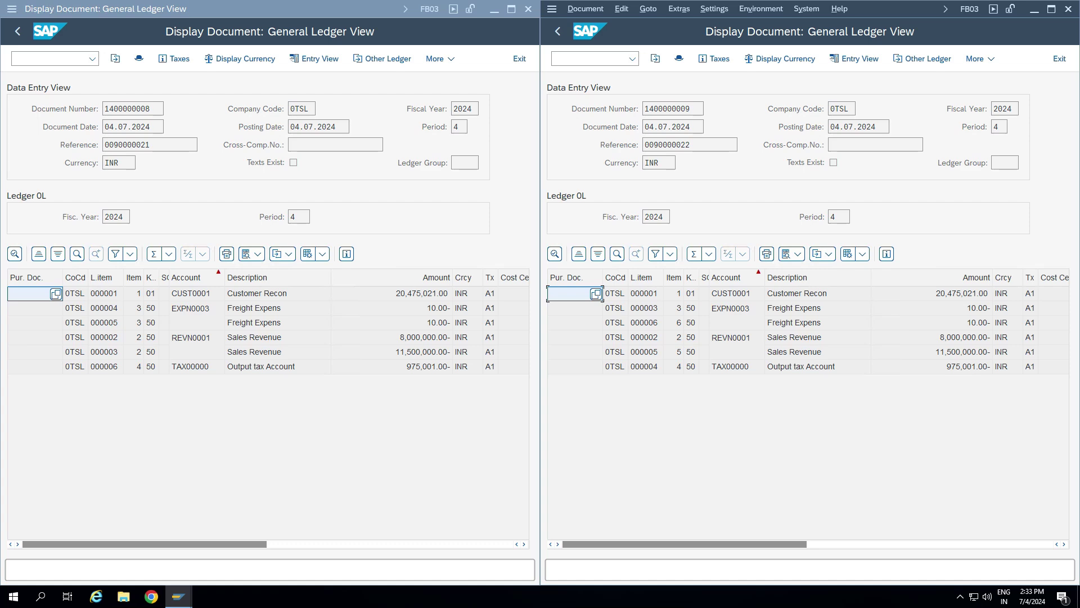
# - Review the BSEG summarization fields listed for reference procedure VBRK and put the OBCY window away
pyautogui.hotkey('alt', 'Tab')
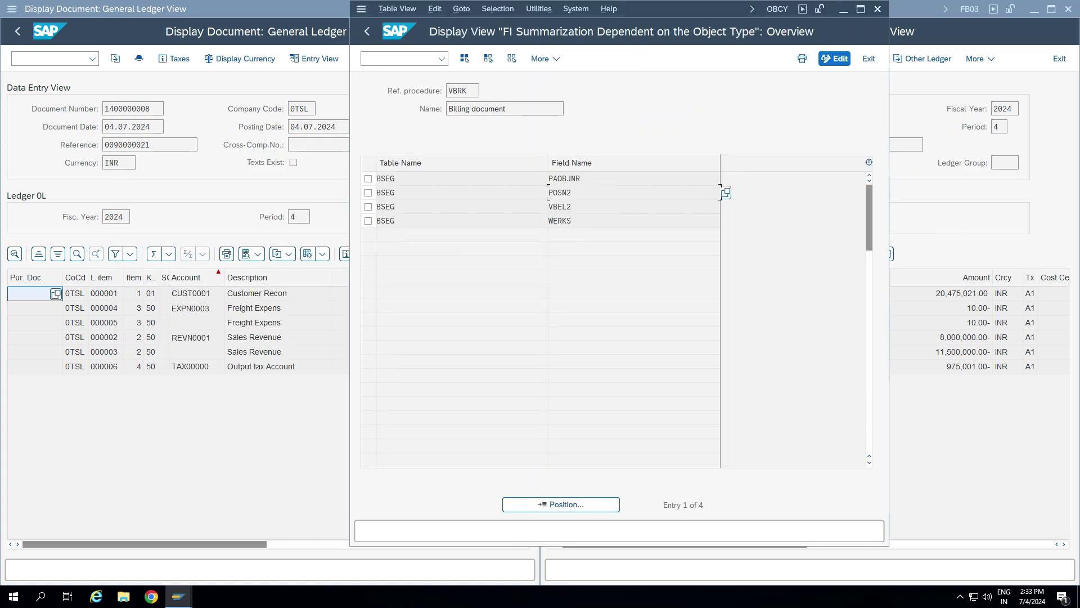
pyautogui.moveTo(396, 178); pyautogui.dragTo(377, 178)
pyautogui.press('Down')
pyautogui.press('Down')
pyautogui.press('Down')
pyautogui.press('Up')
pyautogui.click(844, 9)
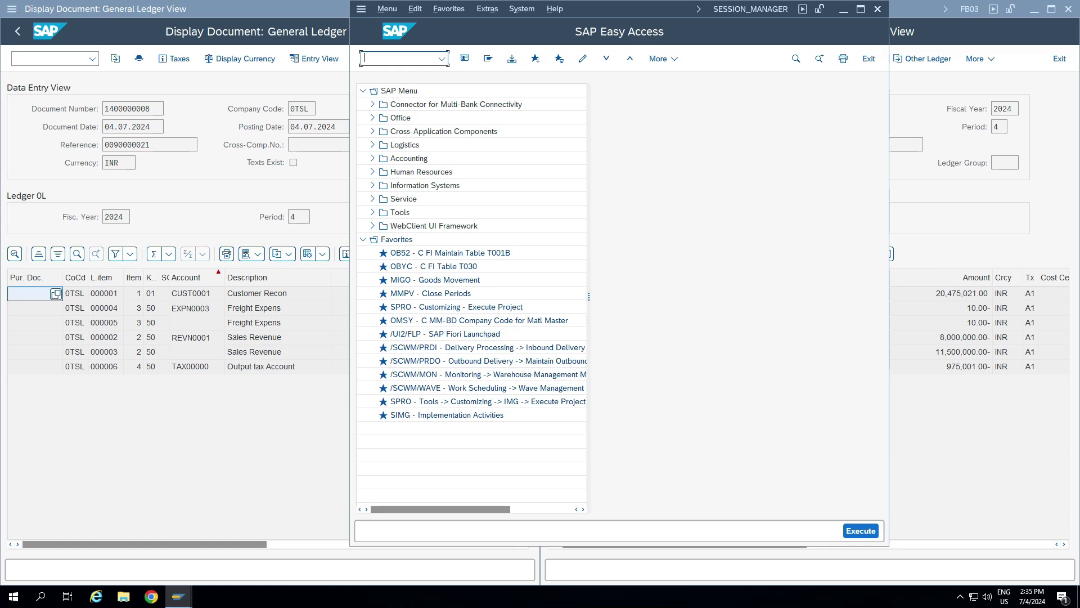
# - Start transaction OBCY and browse the available reference procedures, including MLHD, without choosing one
pyautogui.write('obcy')
pyautogui.press('Return')
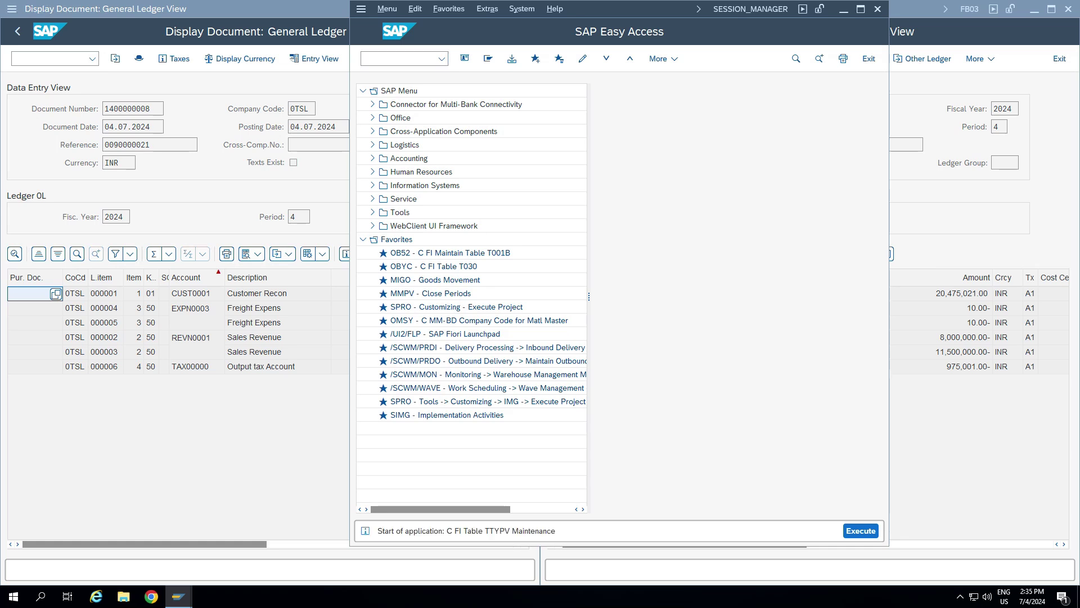
pyautogui.click(638, 186)
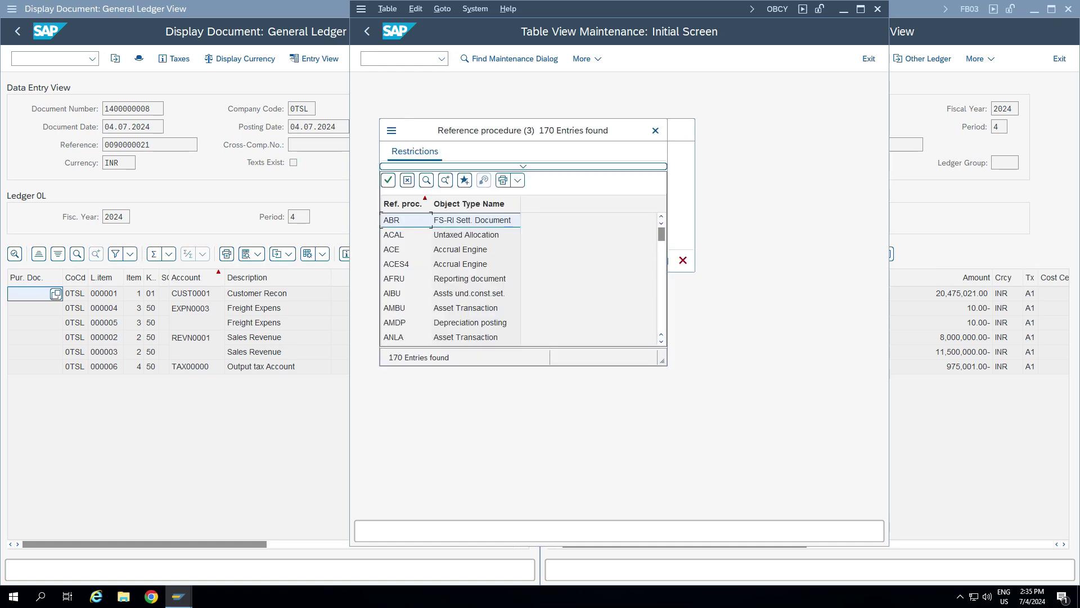
pyautogui.click(460, 293)
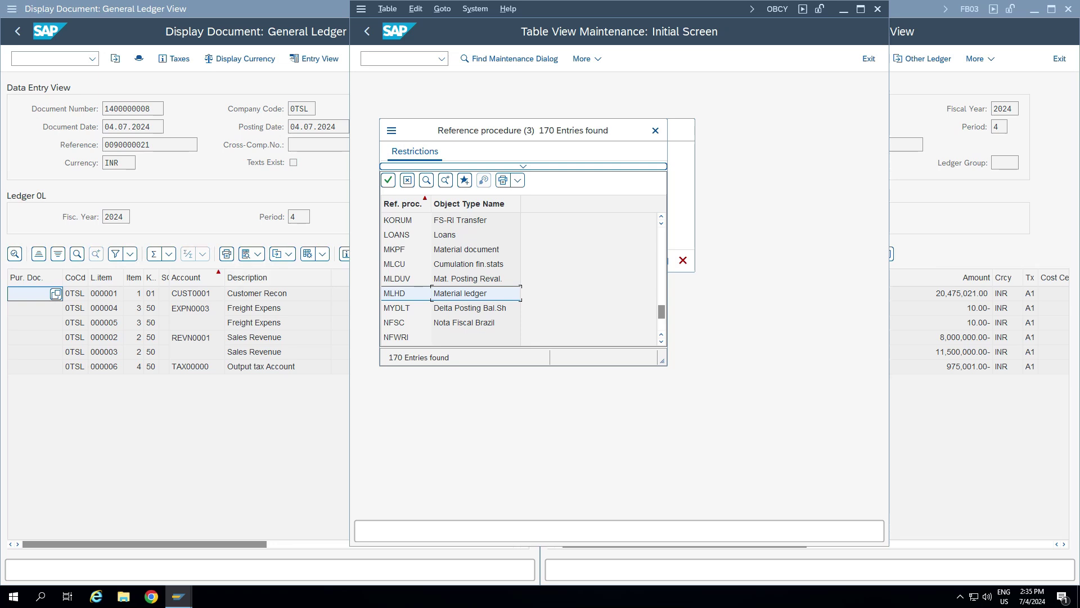
pyautogui.scroll(-3, 517, 278)
pyautogui.press('Escape')
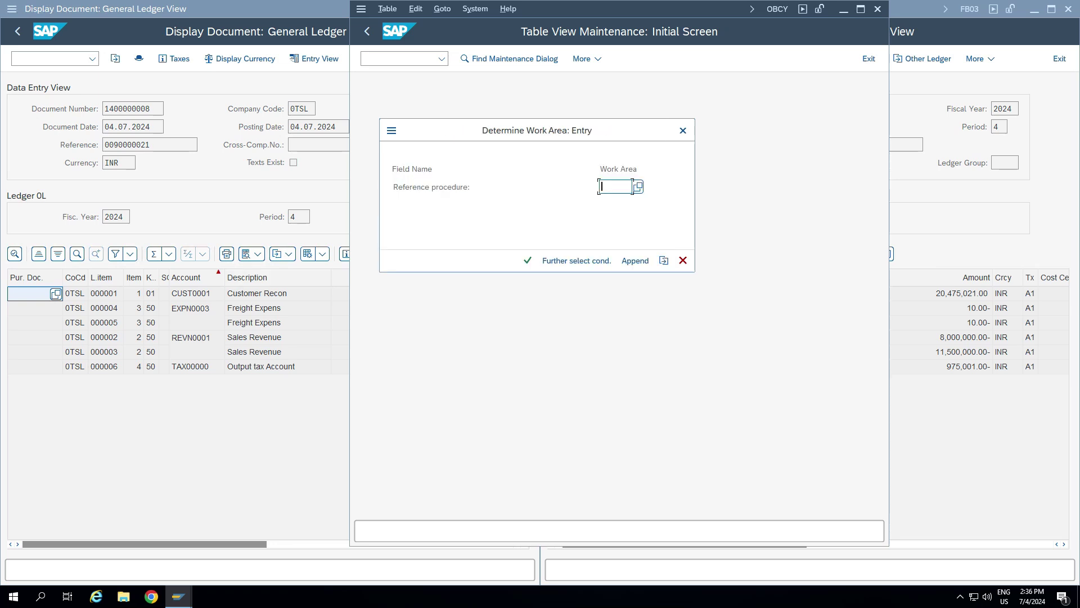